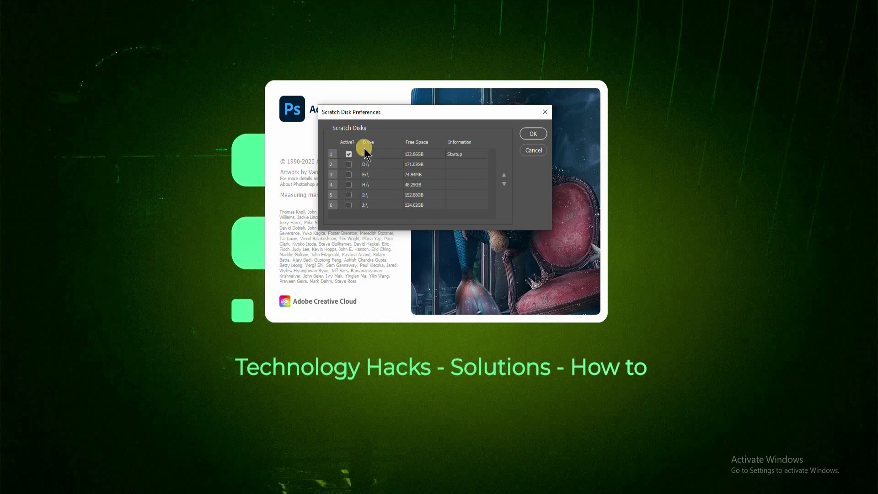
# Step: Cancel the startup Scratch Disk Preferences dialog without changes, continuing to the Home screen
pyautogui.click(533, 151)
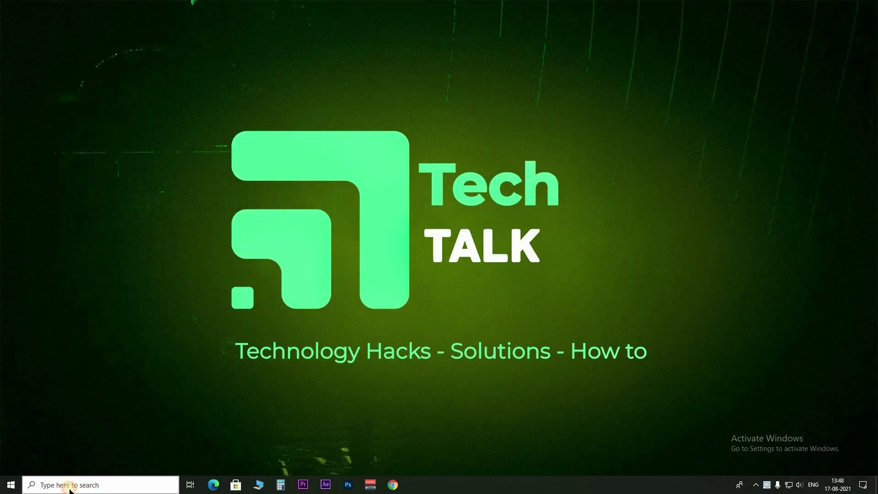
# Step: Optimise the C: drive in Windows Defragment and Optimise Drives, found via Start search
pyautogui.click(69, 485)
pyautogui.write('def')
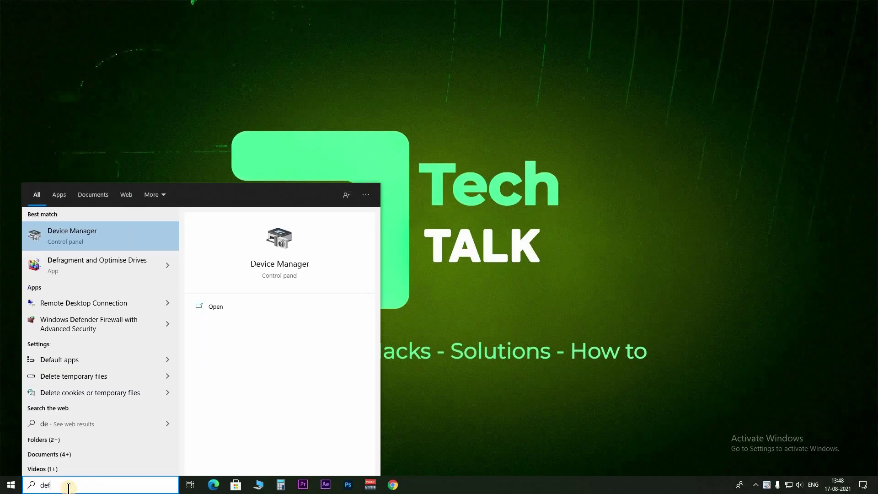
pyautogui.write('ragmen')
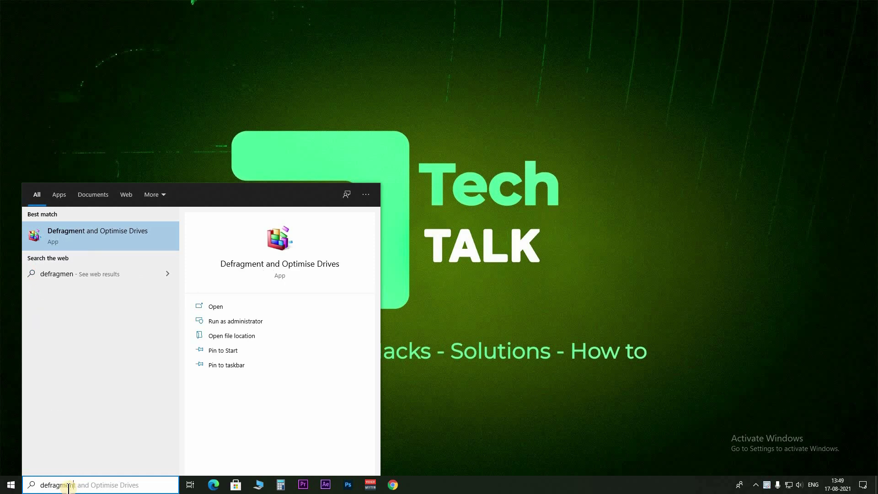
pyautogui.write('t')
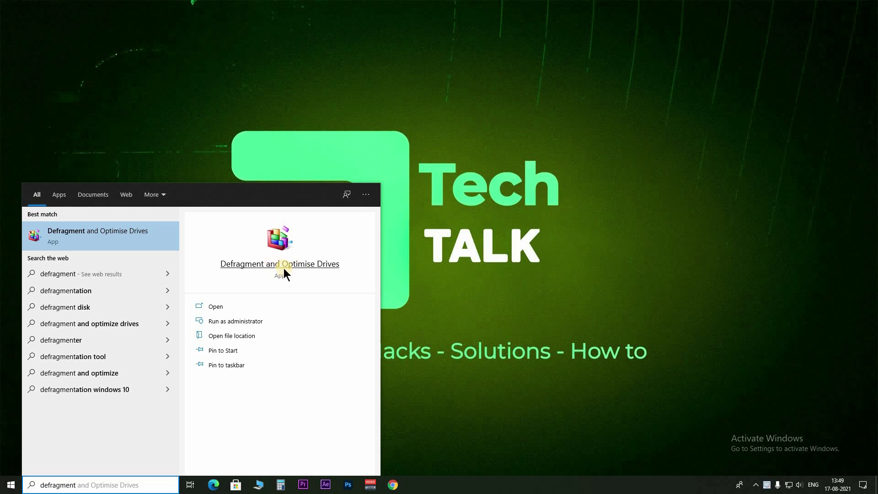
pyautogui.click(213, 308)
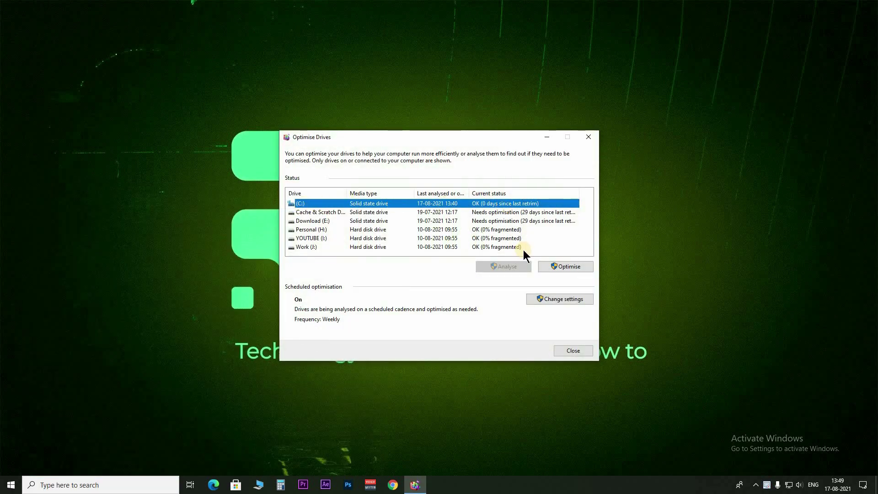
pyautogui.click(564, 267)
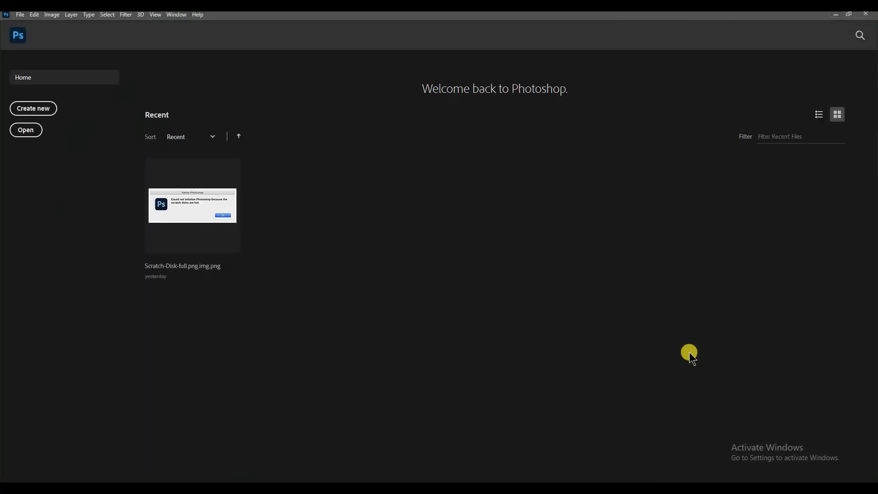
# Step: Show the Edit > Purge submenu with clipboard and history purge options
pyautogui.click(34, 14)
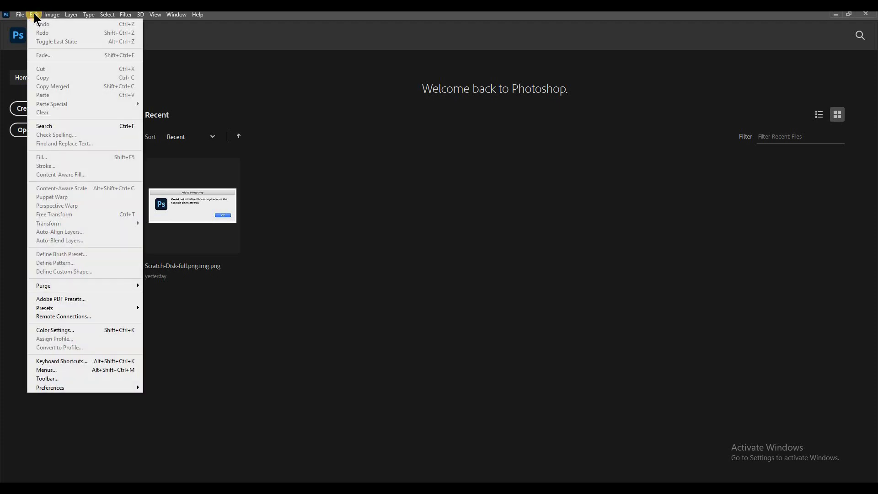
pyautogui.click(54, 285)
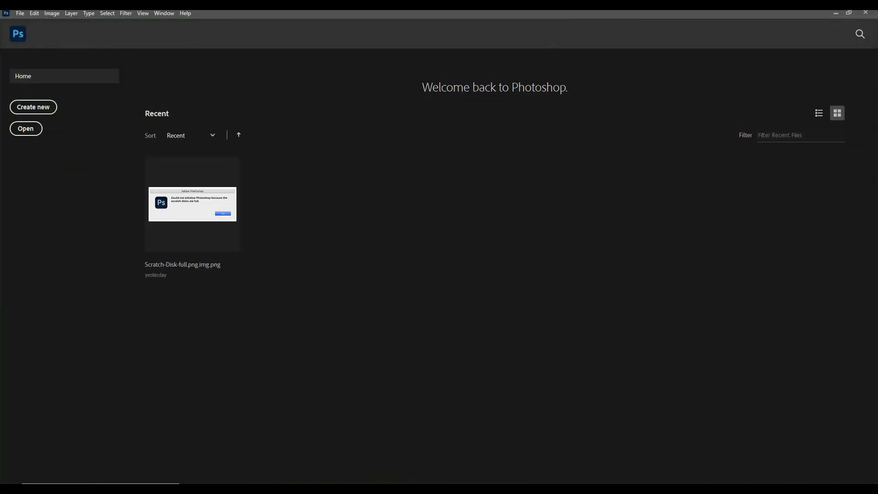
# Step: In Edit > Preferences > Scratch Disks, make D: active alongside C: and confirm
pyautogui.click(34, 14)
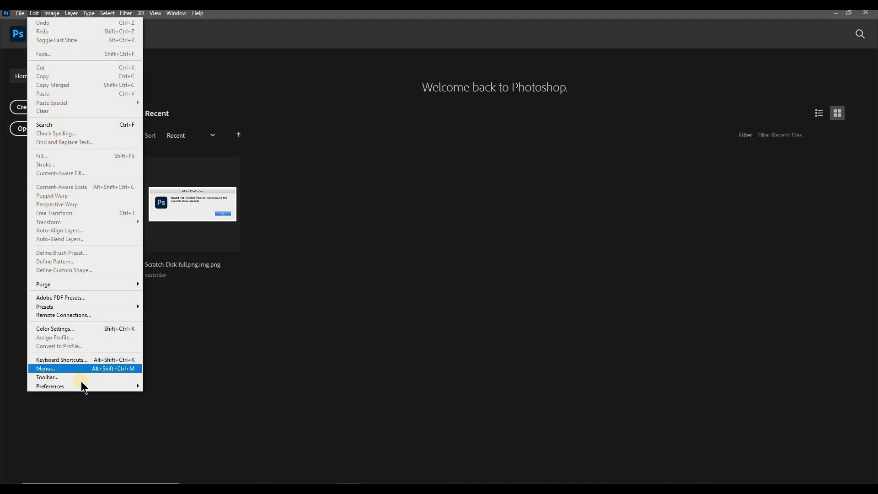
pyautogui.moveTo(49, 387)
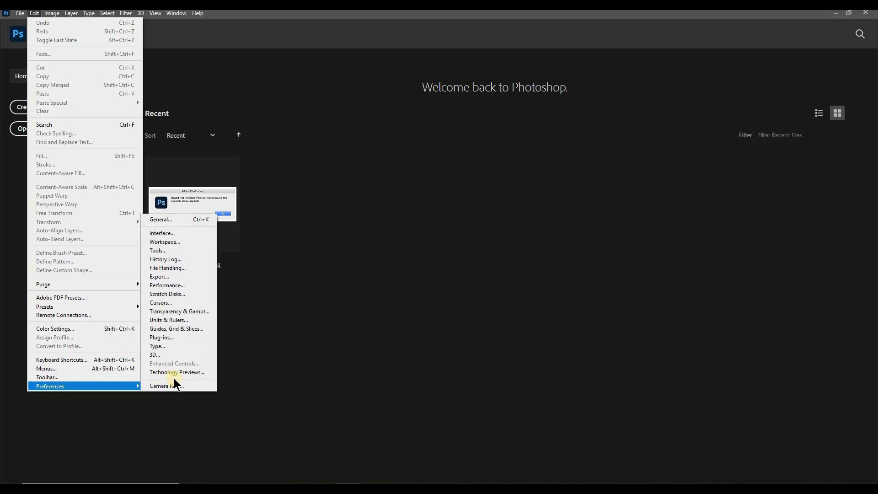
pyautogui.click(163, 294)
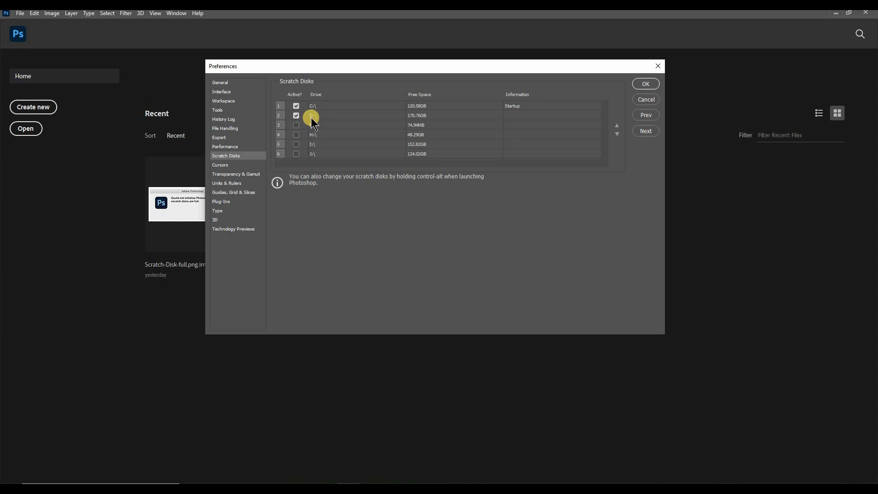
pyautogui.click(649, 85)
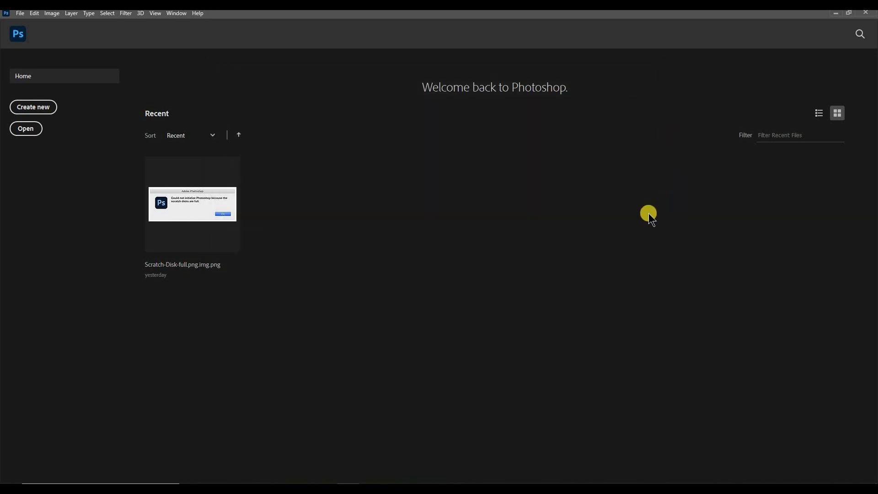